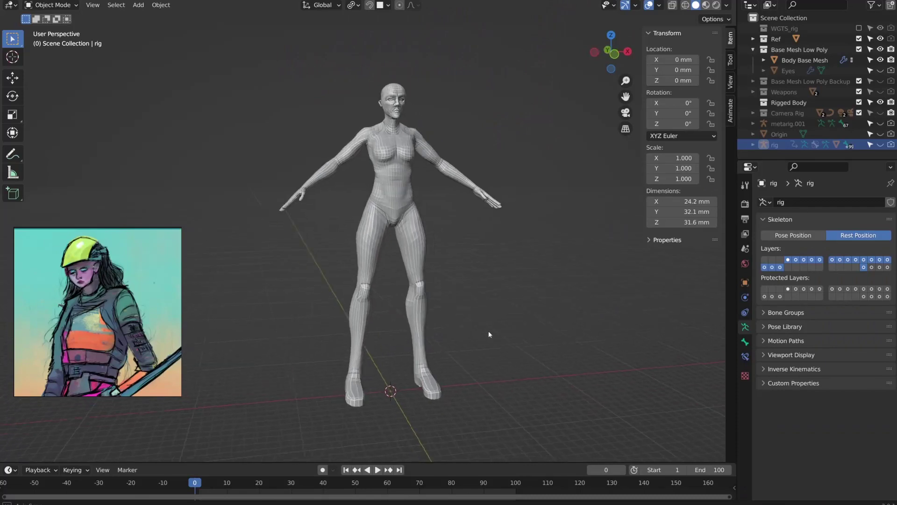
Examine the character's base mesh, layered clothing, armour pieces and helmet from several angles
mouse_move(489, 330)
middle_mouse_down()
mouse_move(523, 339)
mouse_move(368, 334)
mouse_move(503, 335)
mouse_move(484, 329)
middle_mouse_up()
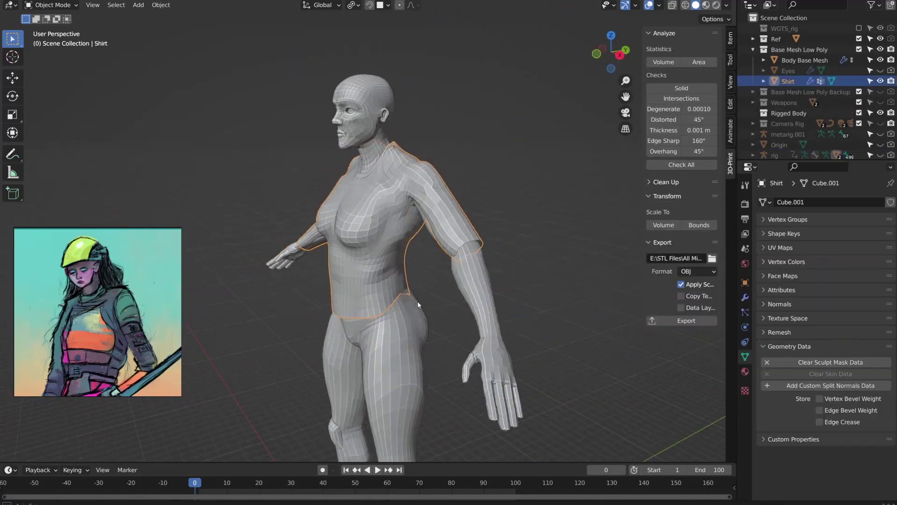
middle_click_drag(417, 301, 538, 293)
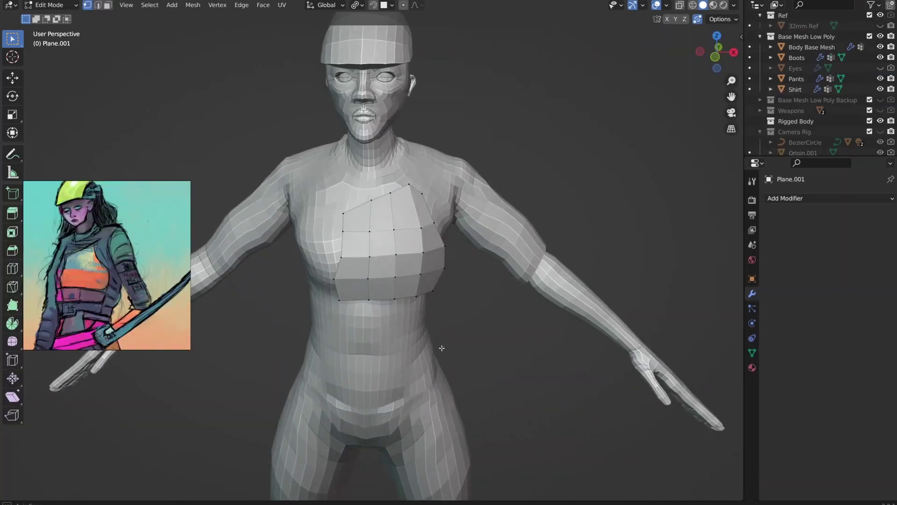
middle_click_drag(440, 344, 427, 331)
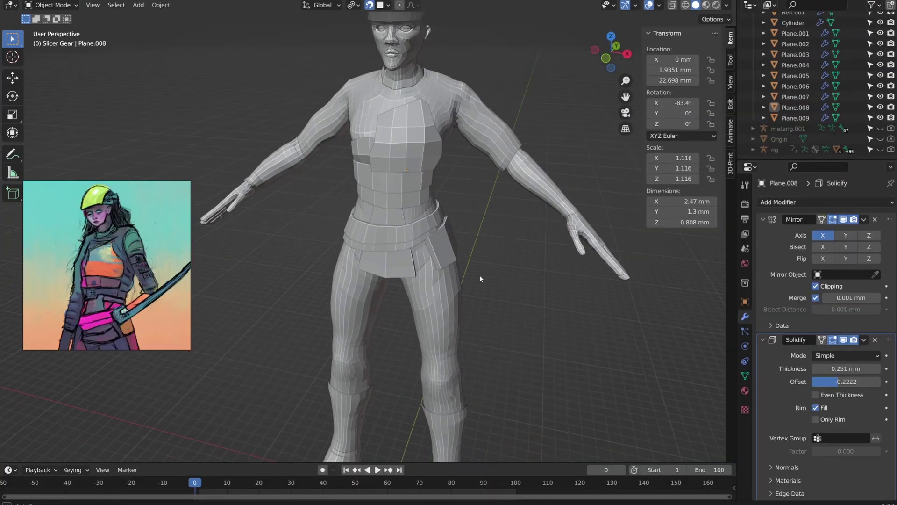
middle_click_drag(479, 275, 421, 261)
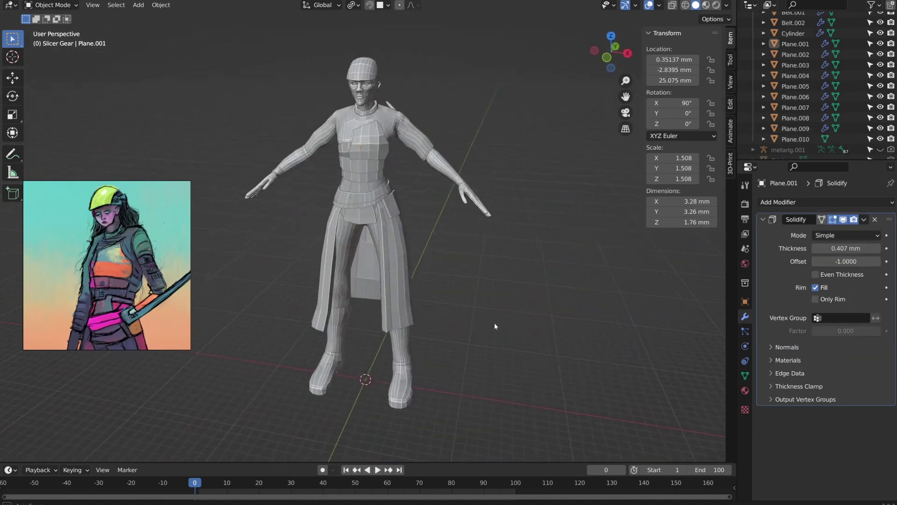
middle_click_drag(440, 313, 511, 323)
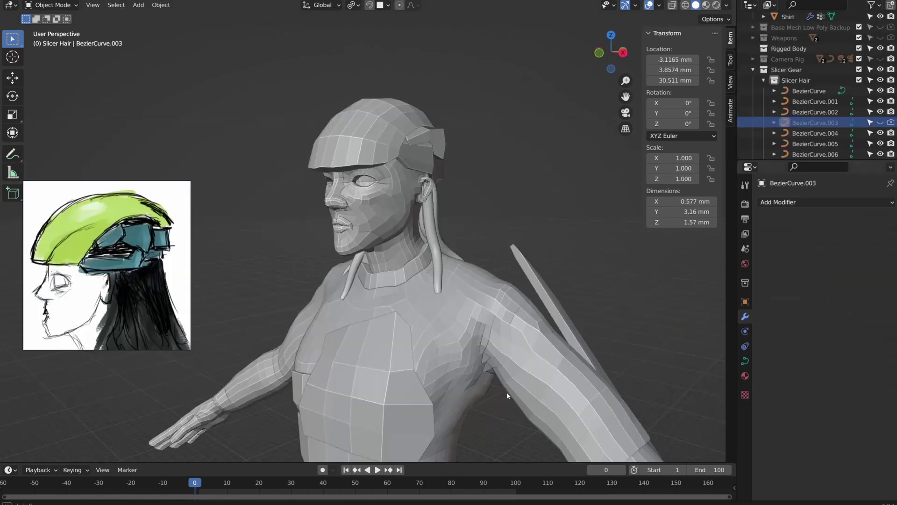
middle_click_drag(507, 391, 111, 395)
scroll(111, 395, "down", 6)
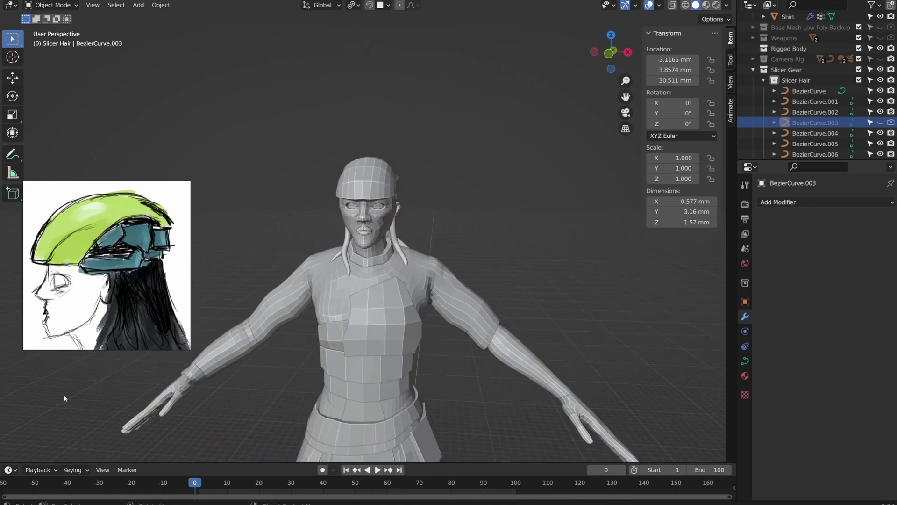
middle_click_drag(273, 401, 215, 399)
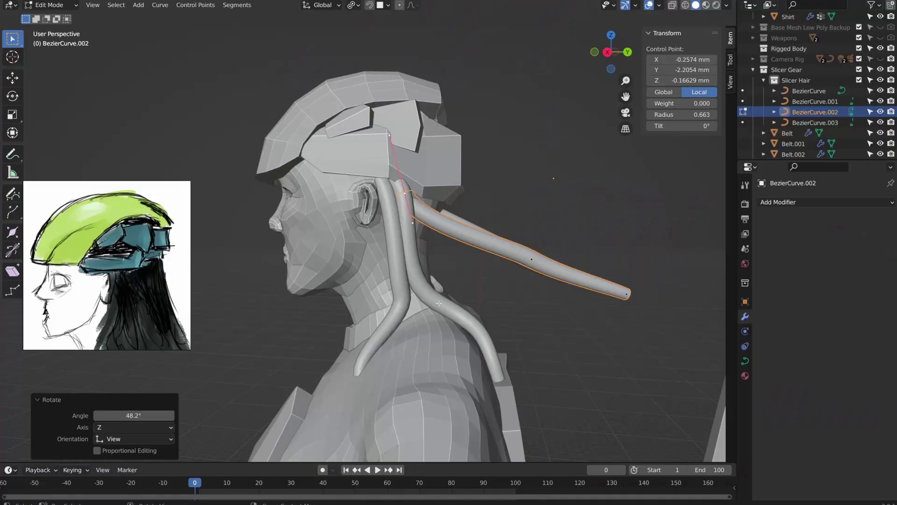
Move the control points of the BezierCurve.002 hair strand so it bends down behind the neck towards the shoulder
middle_click_drag(308, 300, 356, 304)
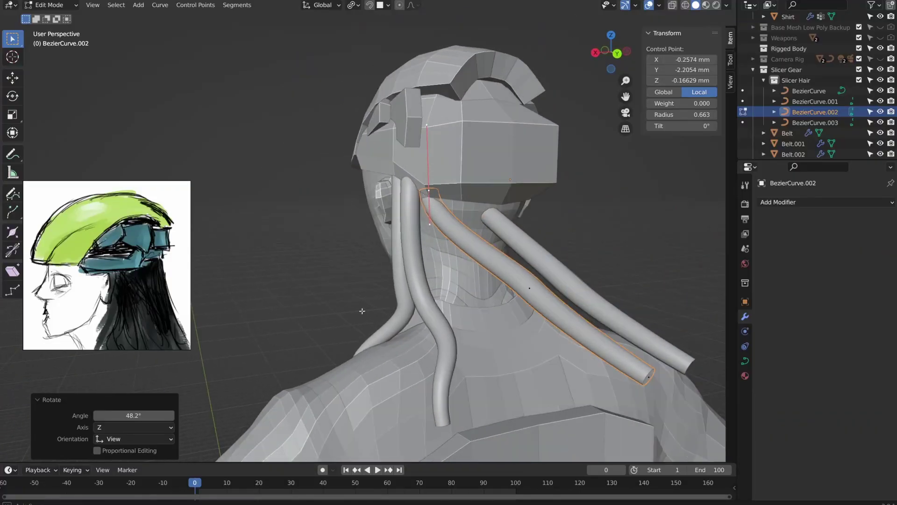
key("g")
middle_click_drag(404, 291, 500, 292)
left_click(527, 258)
key("g")
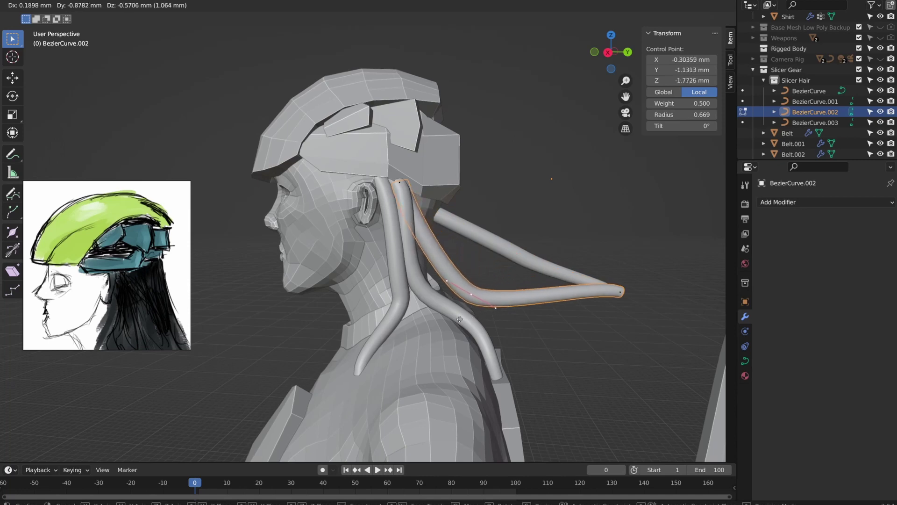
left_click(446, 323)
middle_click_drag(446, 323, 422, 336)
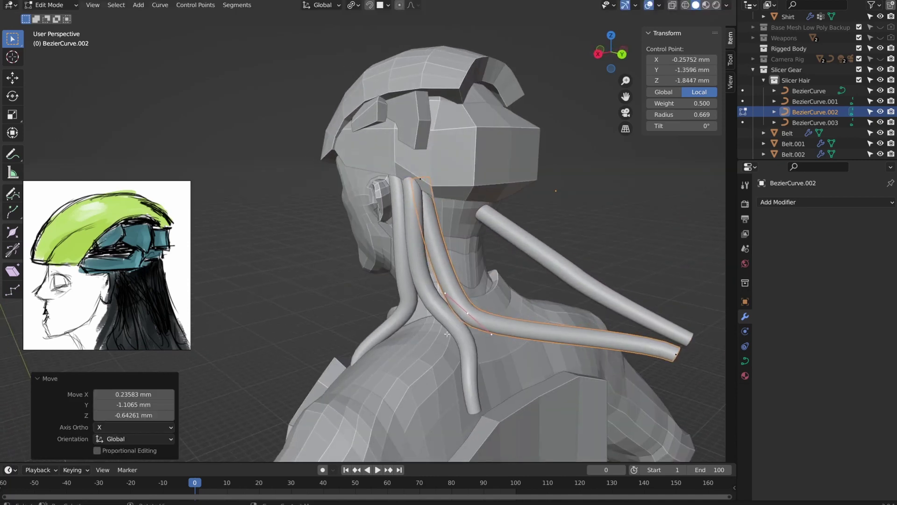
left_click(466, 348)
middle_click_drag(466, 348, 439, 348)
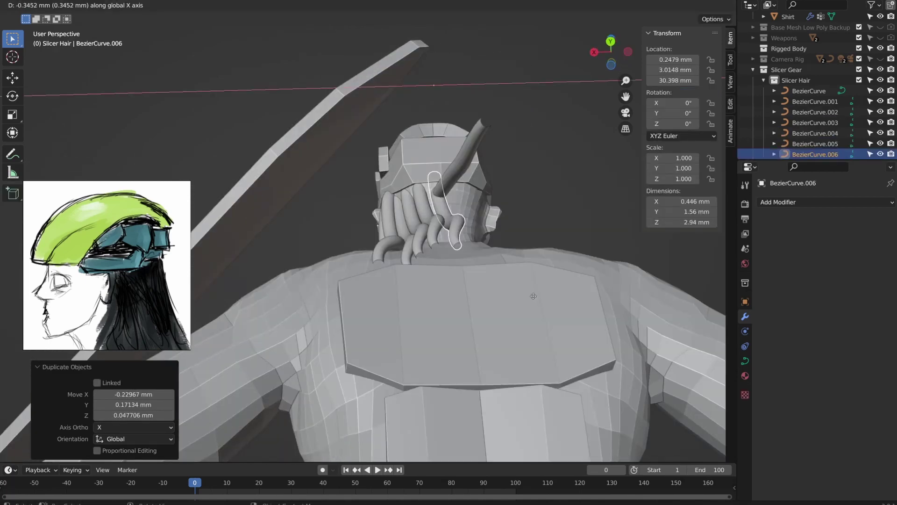
Place the duplicated hair strand further along the global X axis at the back of the head
left_click(529, 294)
middle_click_drag(529, 294, 470, 360)
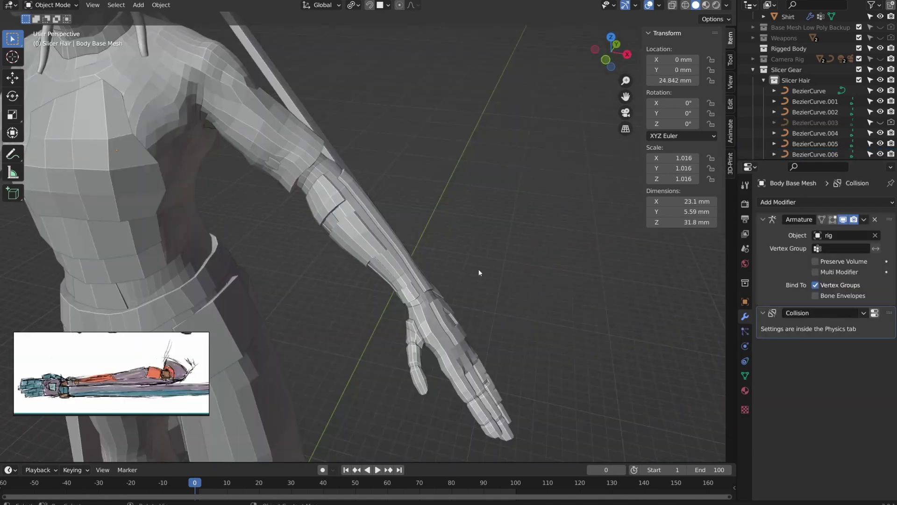
Examine the armoured arm from below, the helmet and hair from behind, and the gun reference image in perspective
key("ctrl+KP_7")
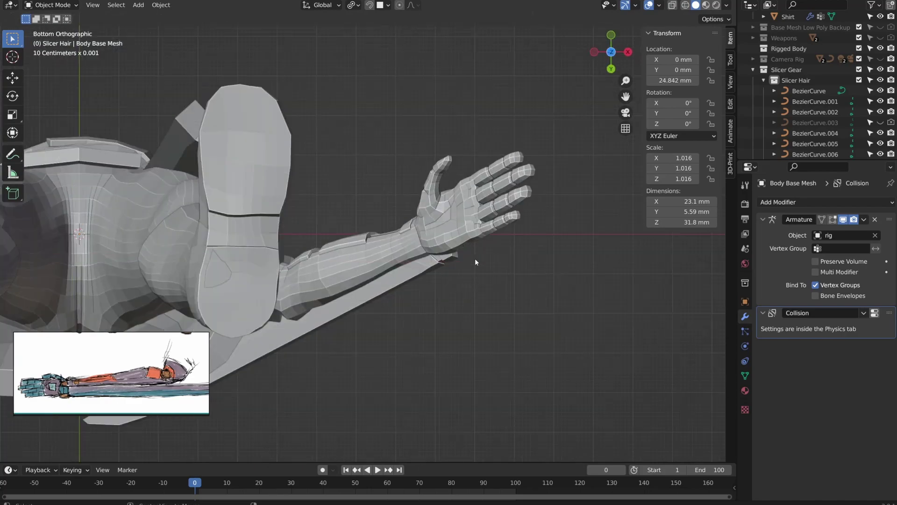
middle_click_drag(475, 297, 396, 265)
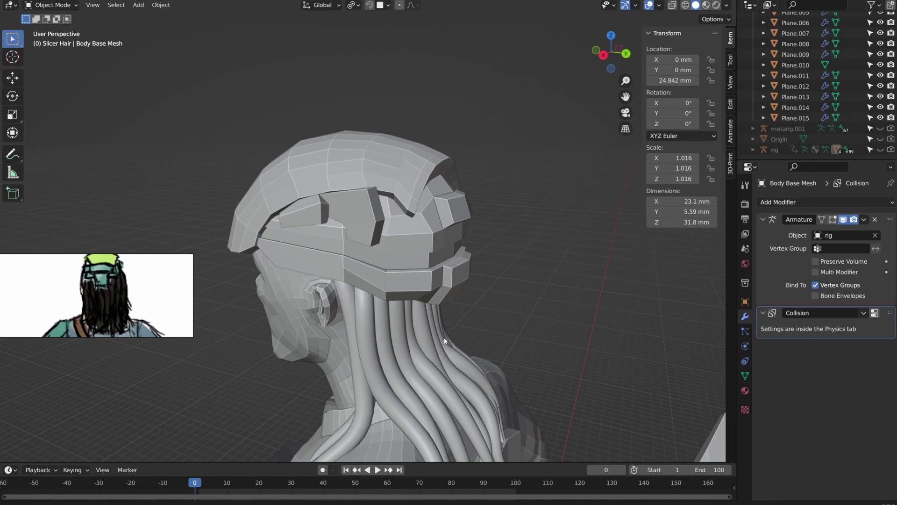
middle_click_drag(444, 337, 290, 332)
scroll(430, 316, "up", 2)
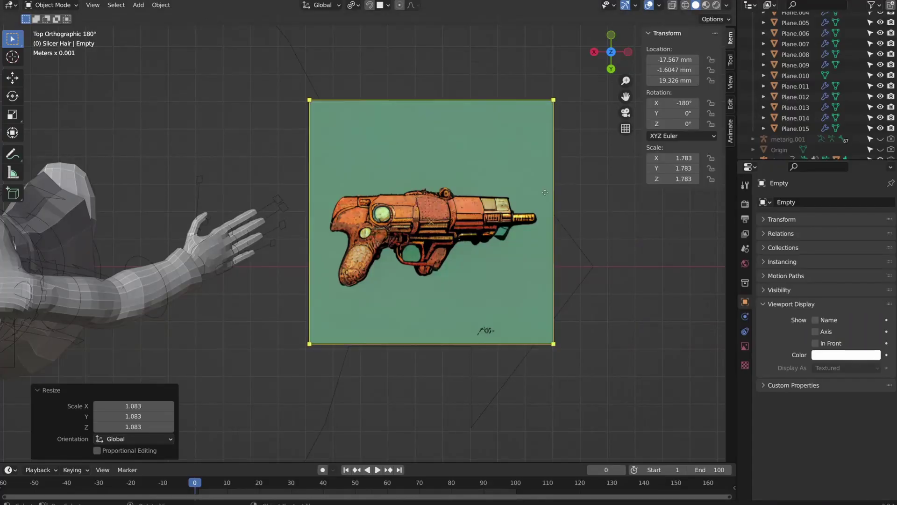
key("KP_5")
mouse_move(575, 270)
middle_mouse_down()
mouse_move(536, 188)
mouse_move(469, 163)
mouse_move(445, 165)
mouse_move(450, 204)
mouse_move(498, 238)
mouse_move(579, 254)
mouse_move(583, 275)
mouse_move(569, 230)
mouse_move(575, 262)
middle_mouse_up()
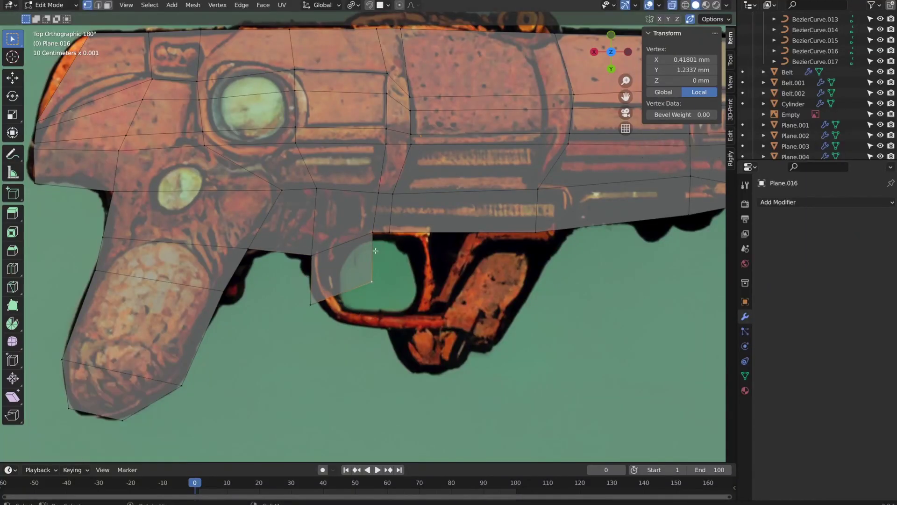
Move the vertices of the trigger guard face to match the guard's inner edge in the gun reference
left_click(373, 232)
key("g")
left_click(351, 246)
key("g")
key("g")
key("x")
Extrude the trigger guard's end edge and position the new geometry along the guard's lower bar in the reference
left_click_drag(302, 282, 354, 320)
key("e")
left_click(365, 334)
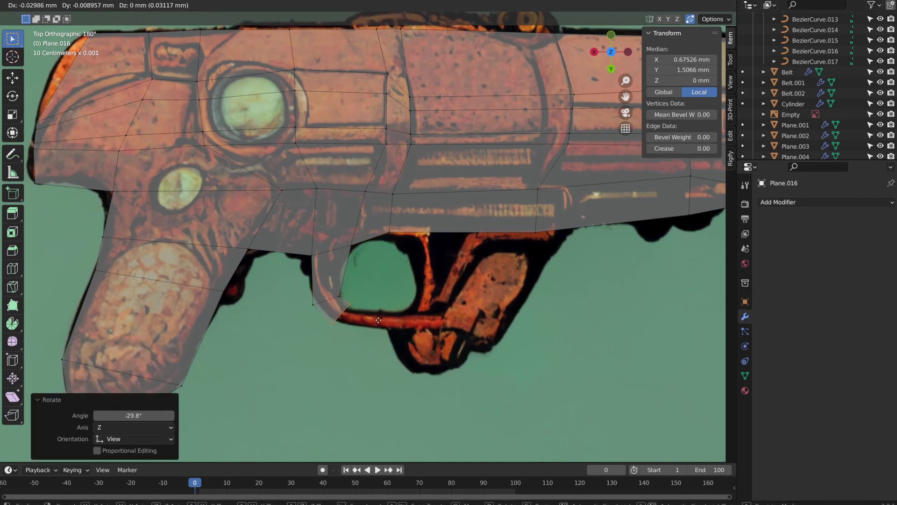
key("g")
left_click(438, 294)
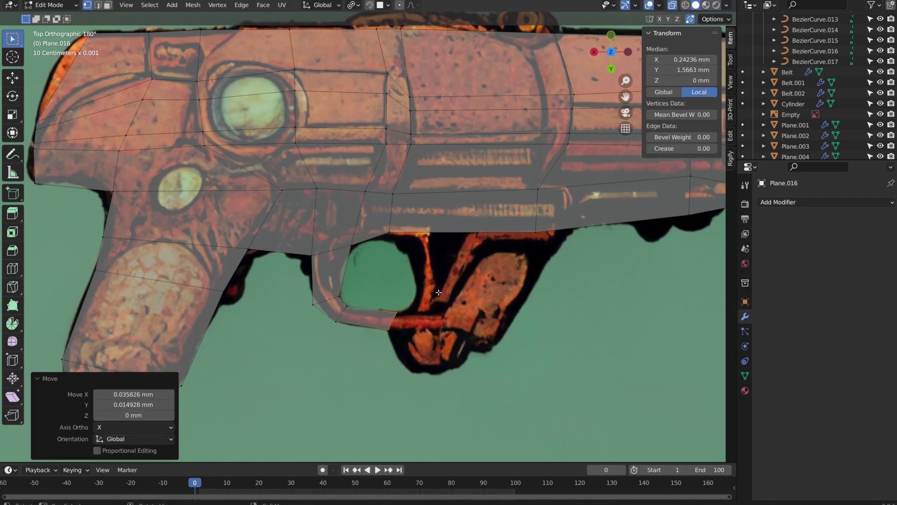
middle_click_drag(438, 293, 401, 304, "shift")
left_click_drag(348, 236, 512, 263)
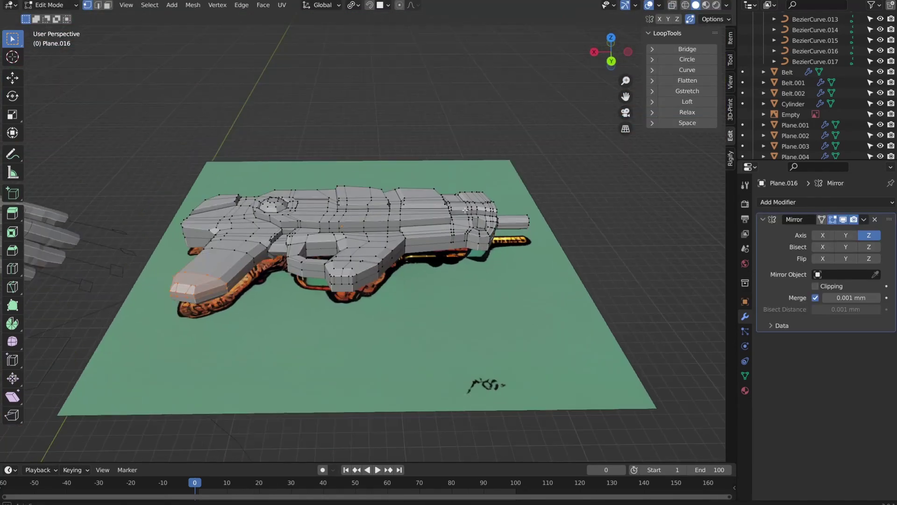
Move the end of the gun's grip by 0.25258 mm in X and 0.49031 mm in Y to lengthen it
middle_click_drag(449, 280, 352, 298)
key("KP_7")
left_click(448, 312)
scroll(398, 309, "up", 3)
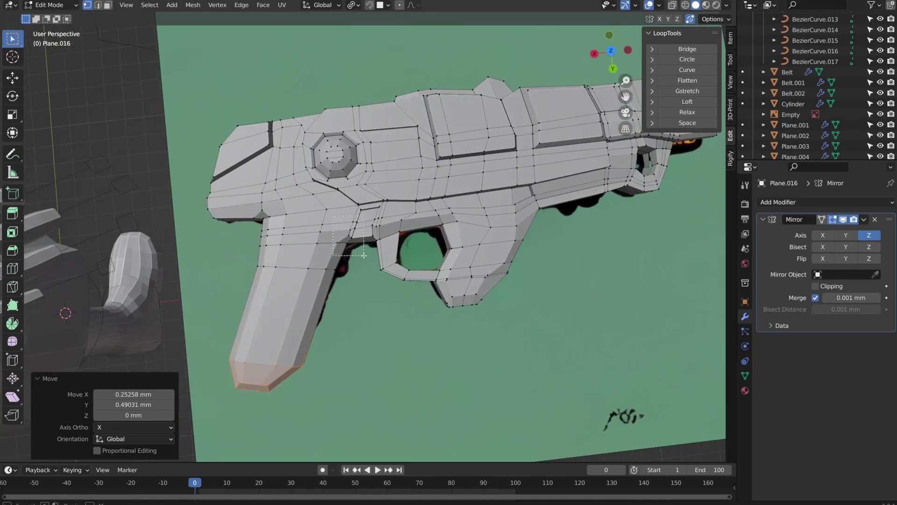
Select the vertices between the grip and trigger guard and inspect the gun's shape from several angles
left_click_drag(364, 255, 363, 255)
middle_click_drag(363, 256, 276, 259)
middle_click_drag(263, 309, 352, 355)
left_click(267, 379)
scroll(347, 299, "up", 5)
scroll(352, 354, "down", 3)
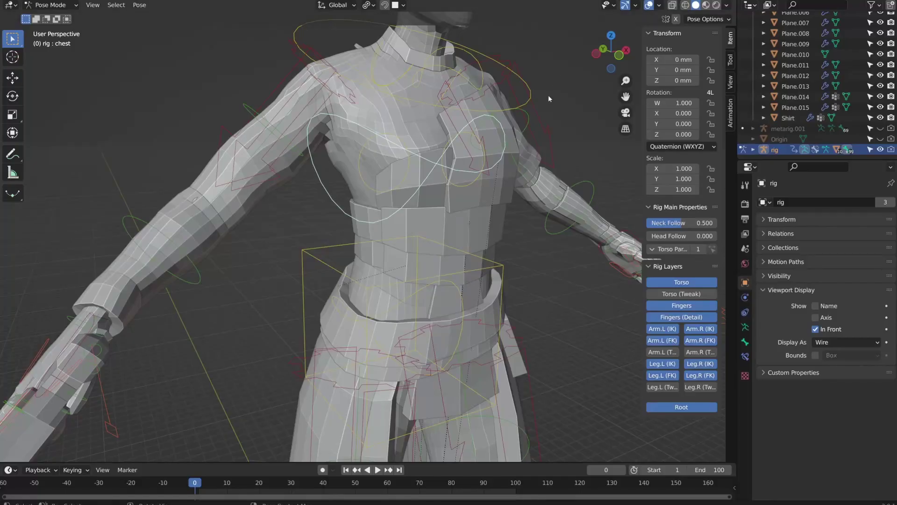
Rotate the rig's upper-body controls to bring the torso and shoulders closer to the reference pose
middle_click_drag(499, 259, 510, 263)
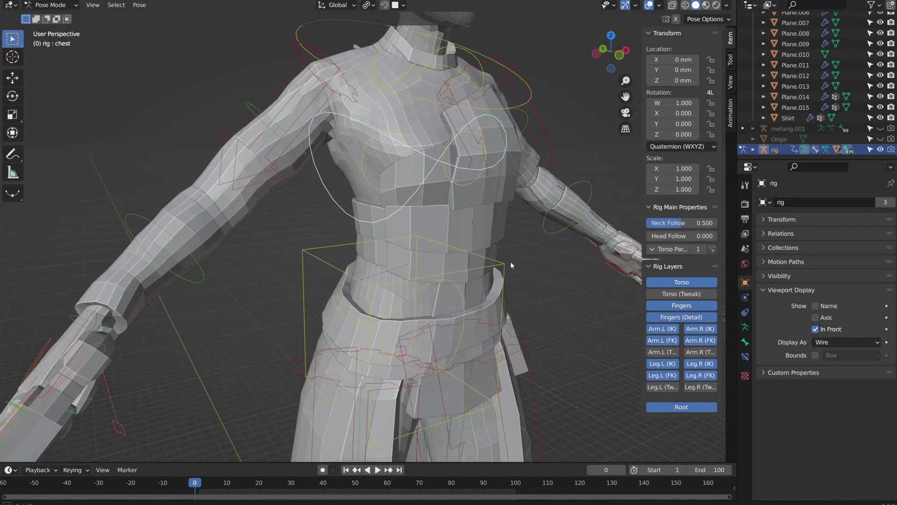
key("r")
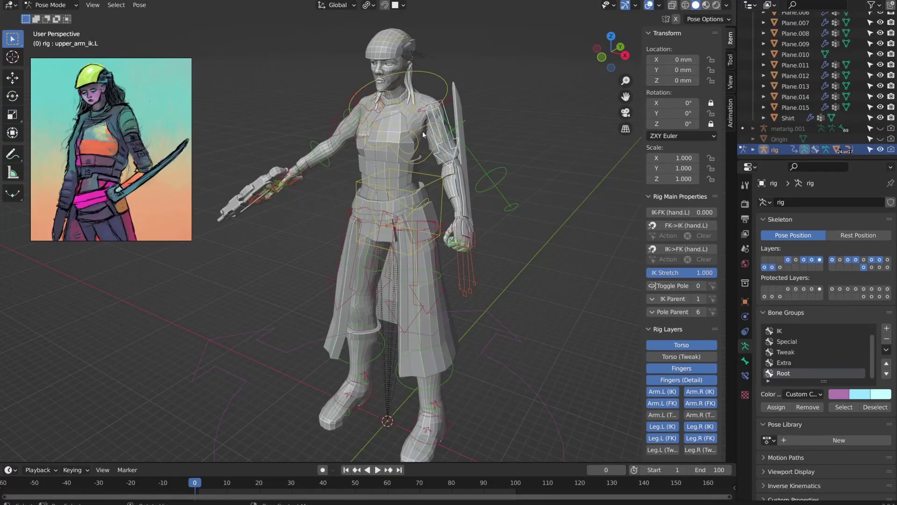
left_click(443, 104)
middle_click_drag(443, 104, 501, 222)
key("r")
left_click(469, 317)
Rotate the rig's head control to adjust the direction the character faces
left_click(412, 75)
middle_click_drag(412, 75, 451, 202)
key("r")
left_click(439, 201)
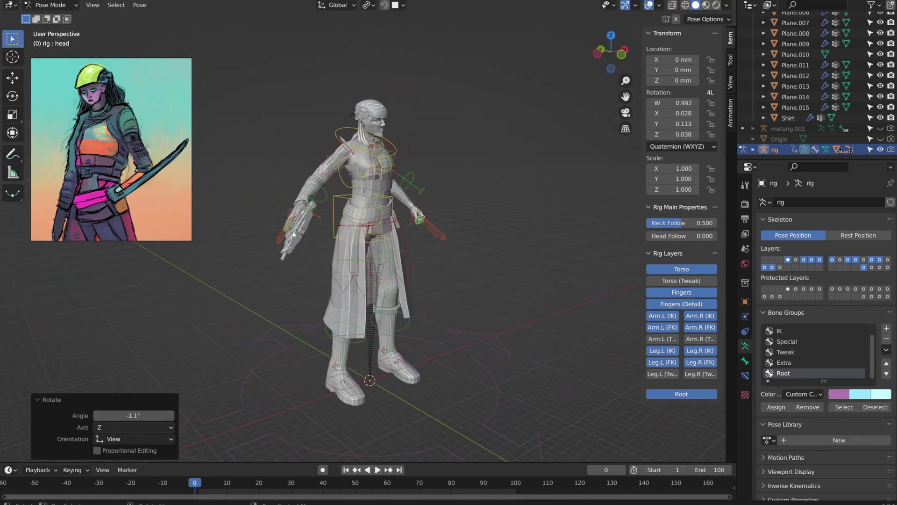
Rotate the right-hand IK control by 35.4° and again by 15.7° so the gun hangs beside the thigh
left_click(294, 234)
middle_click_drag(294, 234, 435, 223)
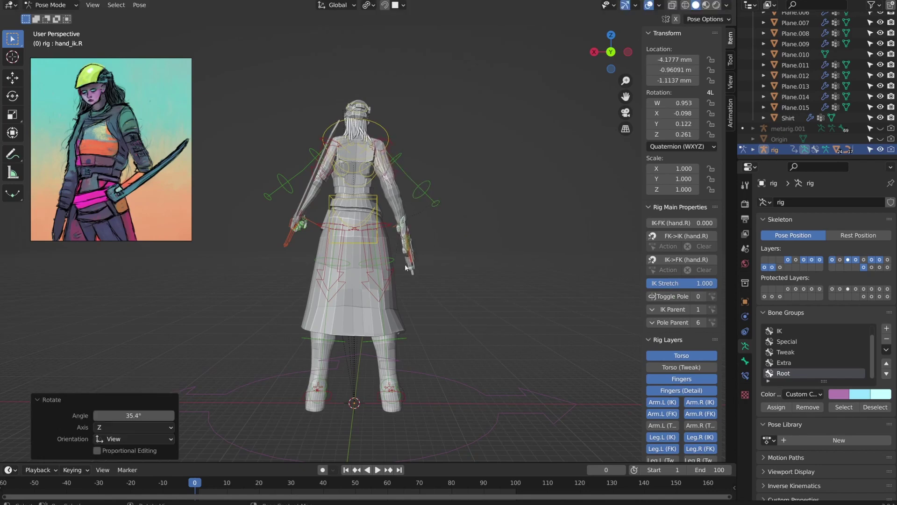
left_click(328, 288)
middle_click_drag(329, 248, 252, 238)
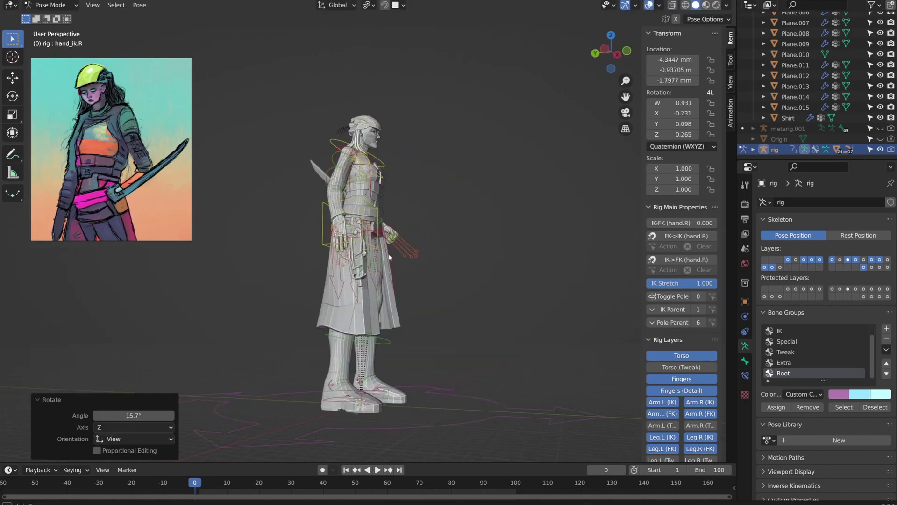
Move the right-hand IK control to refine the gun hand's position beside the body
scroll(501, 198, "up", 3)
middle_click_drag(404, 206, 510, 210)
key("g")
left_click(478, 227)
scroll(486, 238, "up", 2)
Rotate the right-hand IK control from two viewing angles to fine-tune how the gun is held
key("r")
middle_click_drag(489, 243, 371, 281)
left_click(418, 307)
scroll(435, 276, "down", 4)
scroll(501, 251, "up", 4)
key("r")
left_click(401, 295)
scroll(372, 280, "down", 3)
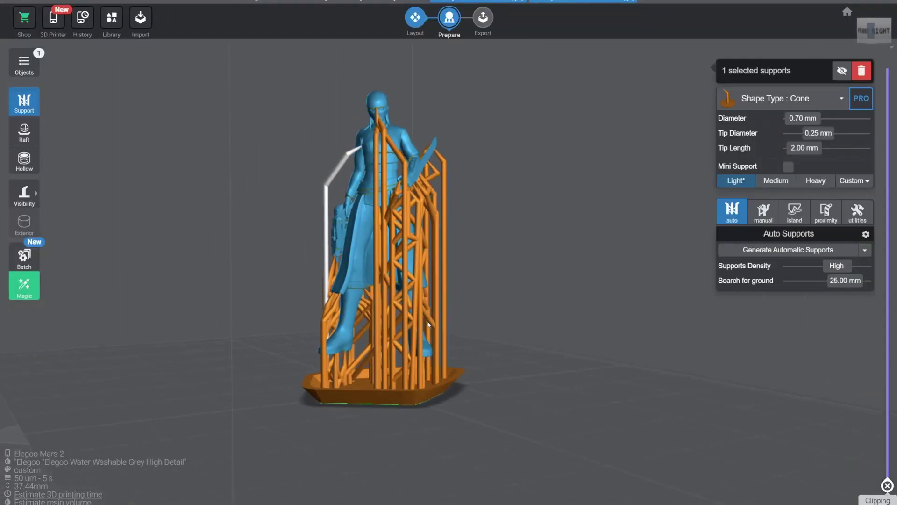
Examine the supported standing miniature in Lychee Slicer and the arranged build plate of miniatures in Chitubox
left_click_drag(428, 323, 298, 357)
left_click_drag(447, 348, 584, 333)
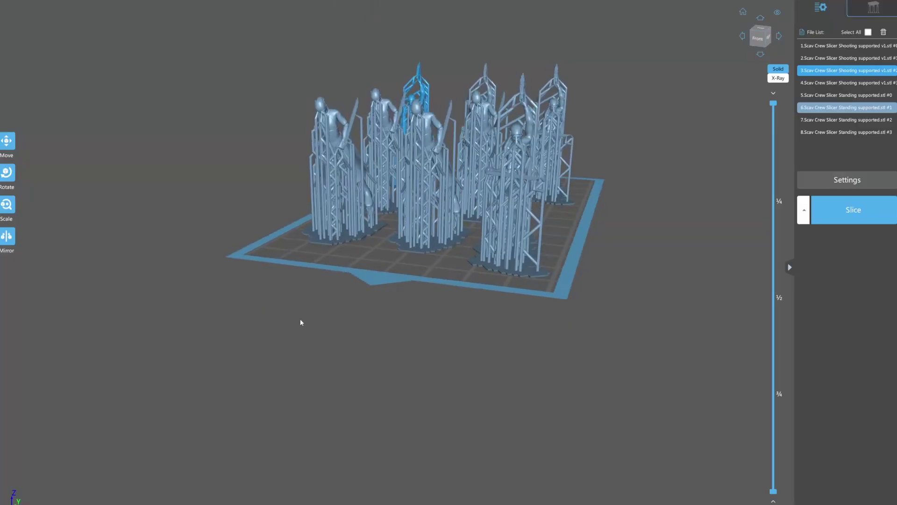
left_click_drag(300, 319, 252, 323)
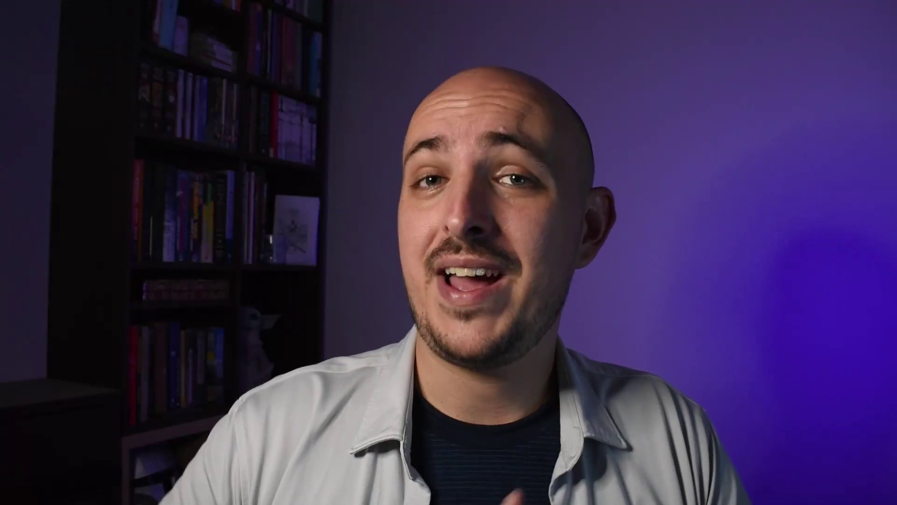